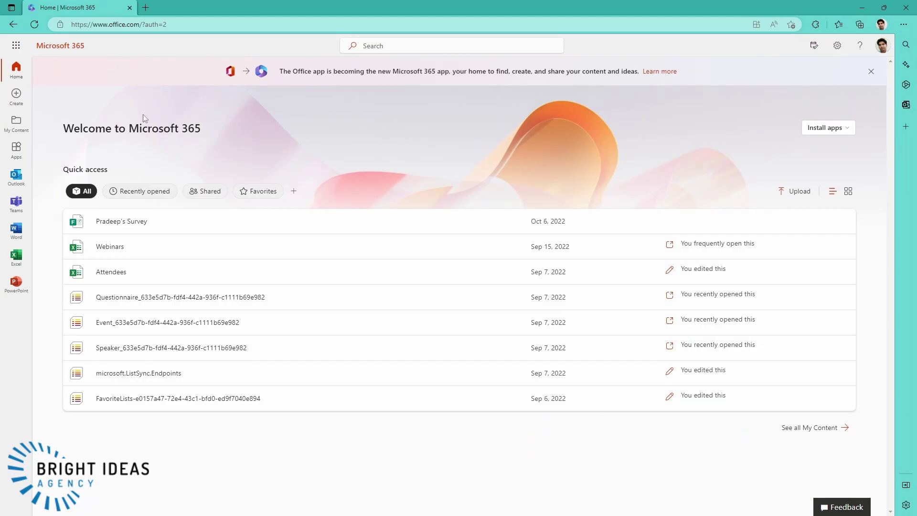
Create an 'Issue tracker' list in My lists from the Issue tracker template
{"action": "left_click", "coordinate": [16, 45]}
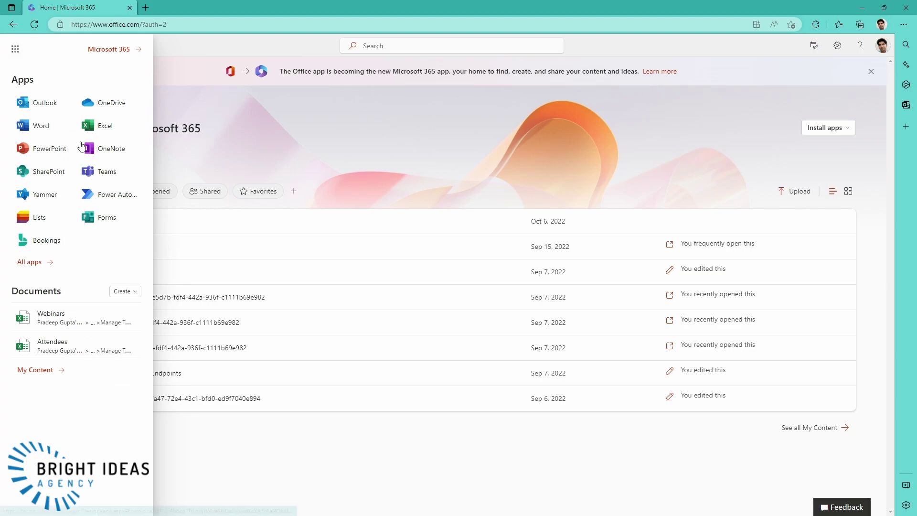
{"action": "left_click", "coordinate": [39, 218]}
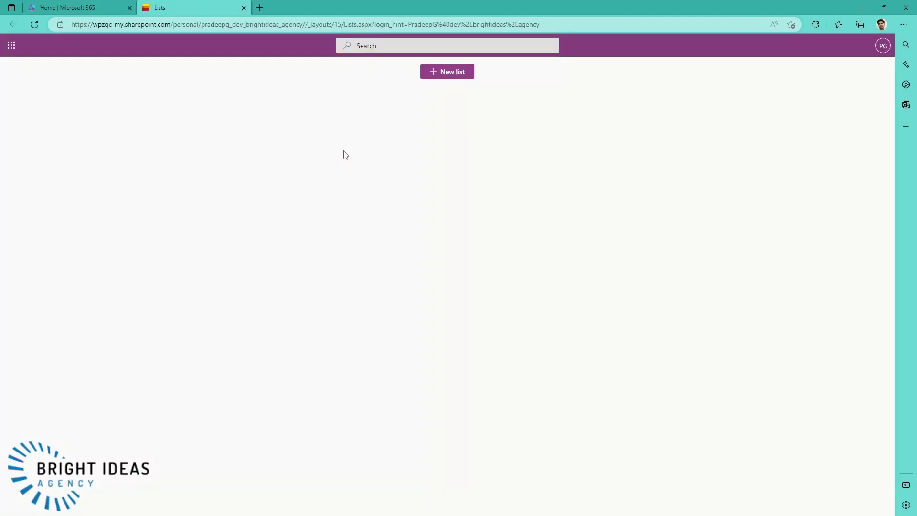
{"action": "left_click", "coordinate": [447, 72]}
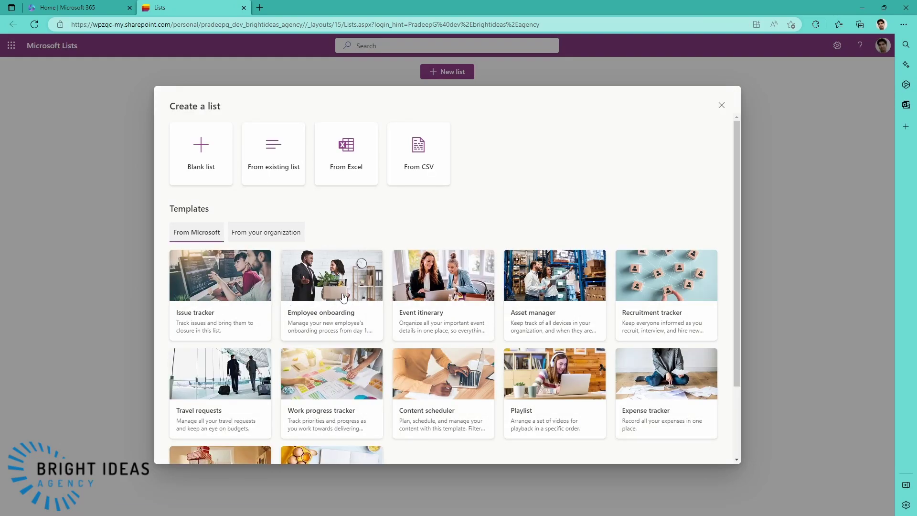
{"action": "scroll", "coordinate": [355, 350], "scroll_direction": "down", "scroll_amount": 1}
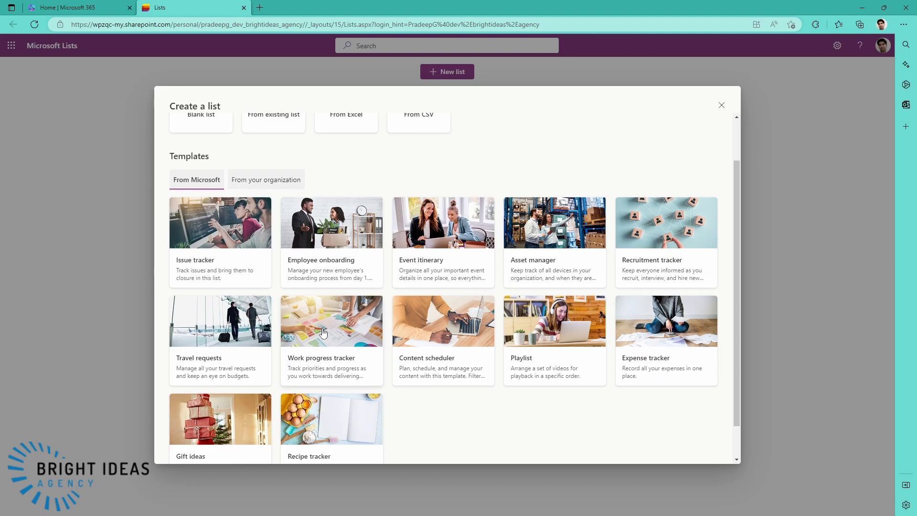
{"action": "left_click", "coordinate": [224, 220]}
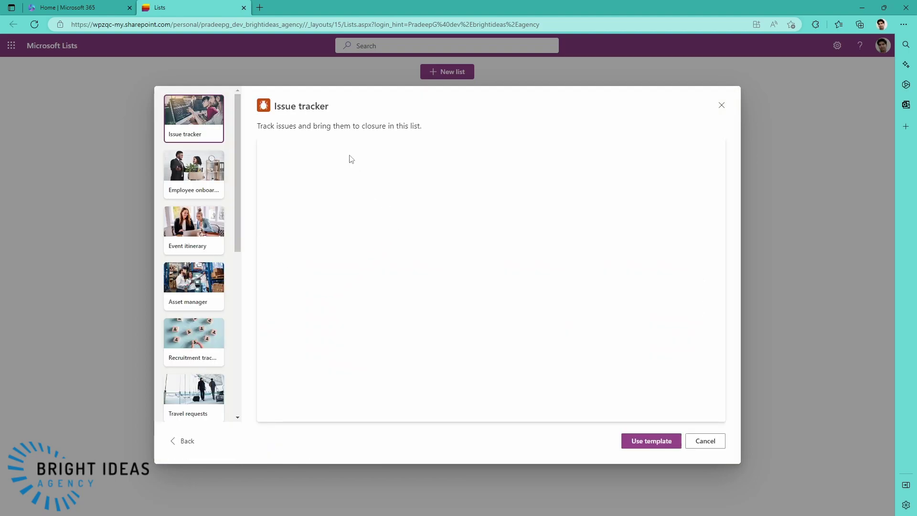
{"action": "left_click", "coordinate": [639, 446]}
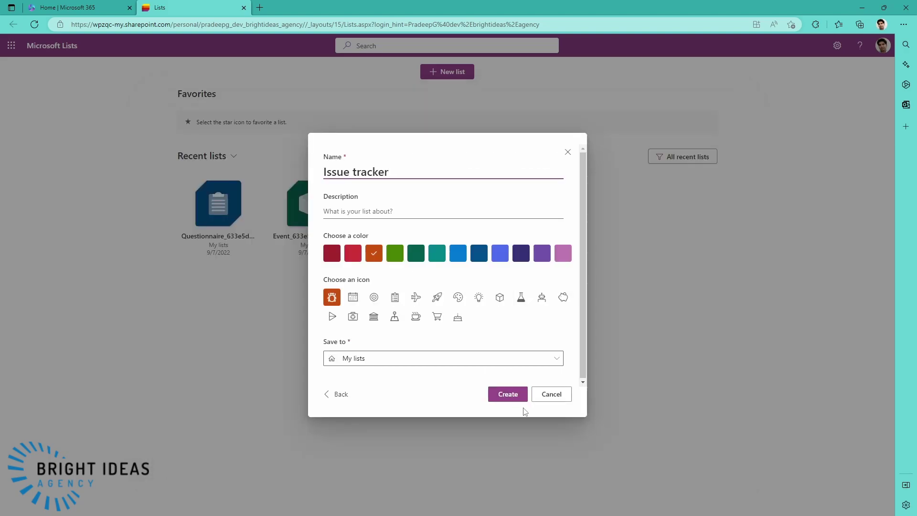
{"action": "left_click", "coordinate": [508, 398]}
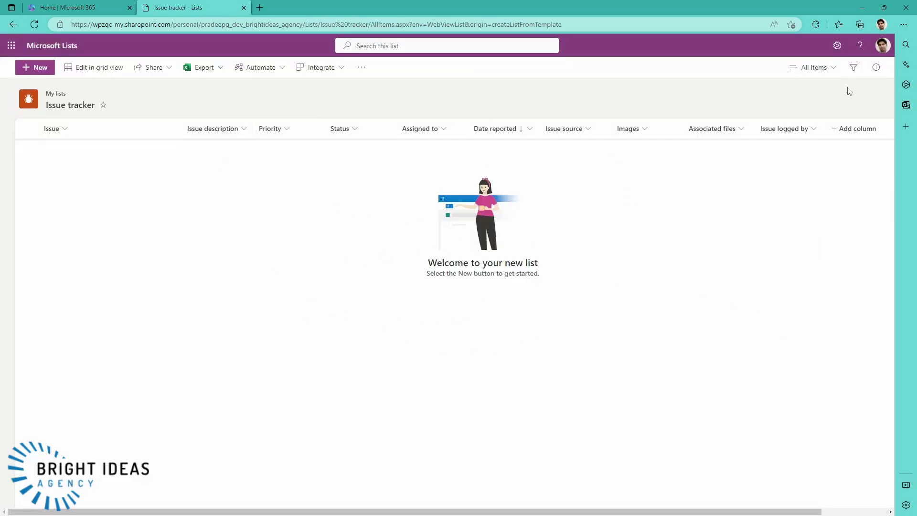
From the list's permissions page, add two colleagues to a new share
{"action": "left_click", "coordinate": [836, 45]}
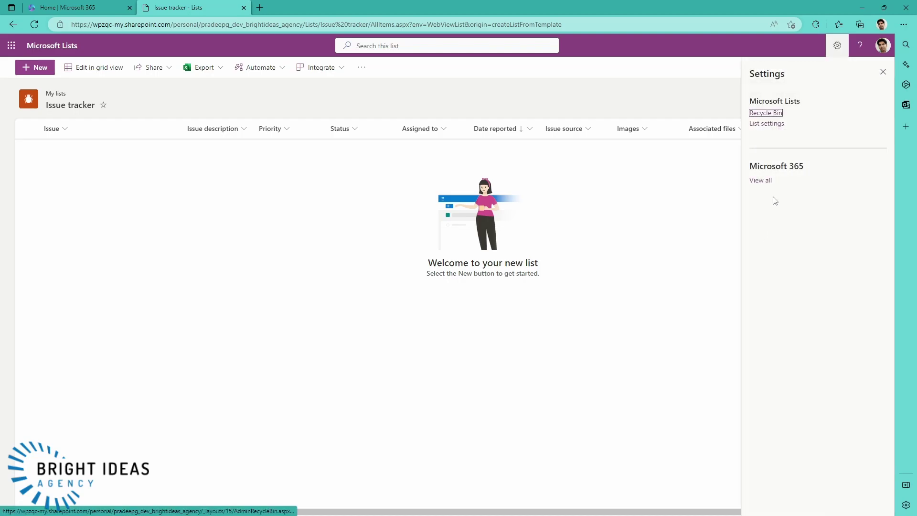
{"action": "left_click", "coordinate": [766, 123]}
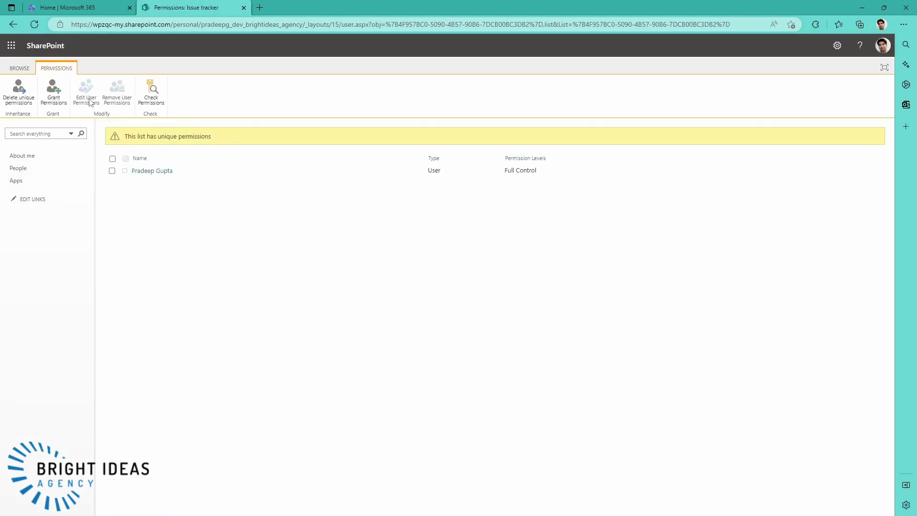
{"action": "left_click", "coordinate": [54, 90]}
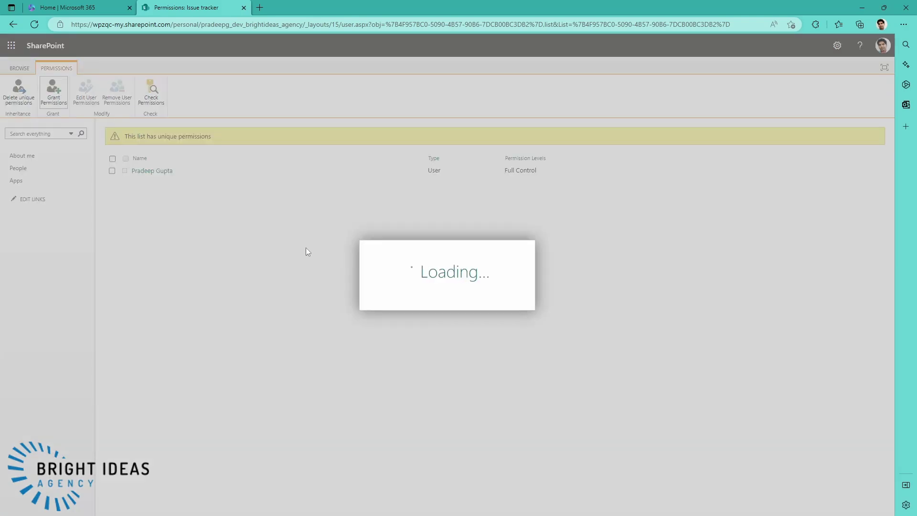
{"action": "left_click", "coordinate": [393, 248]}
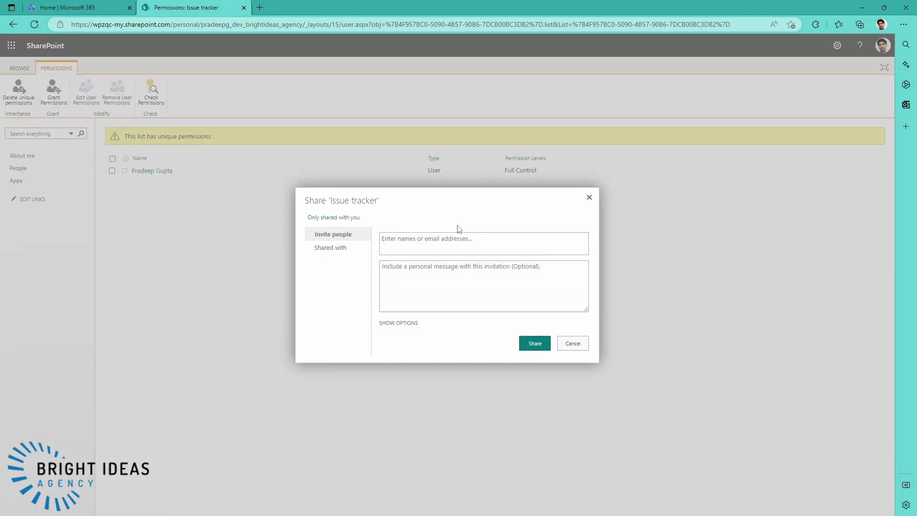
{"action": "left_click", "coordinate": [424, 234]}
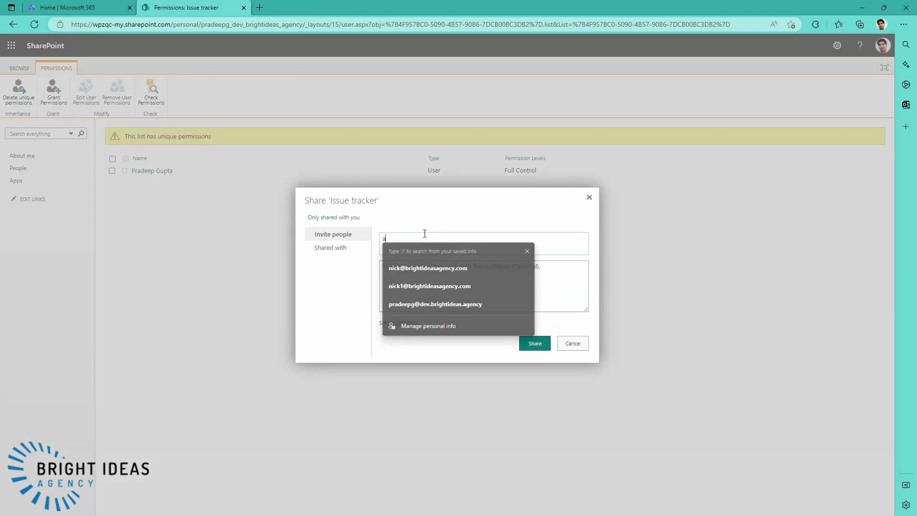
{"action": "type", "text": "ade"}
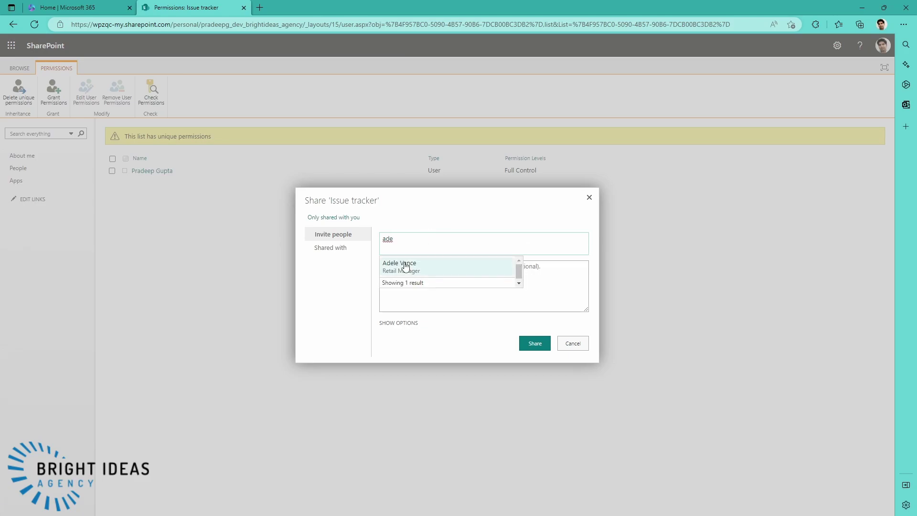
{"action": "left_click", "coordinate": [405, 264]}
{"action": "type", "text": "meg"}
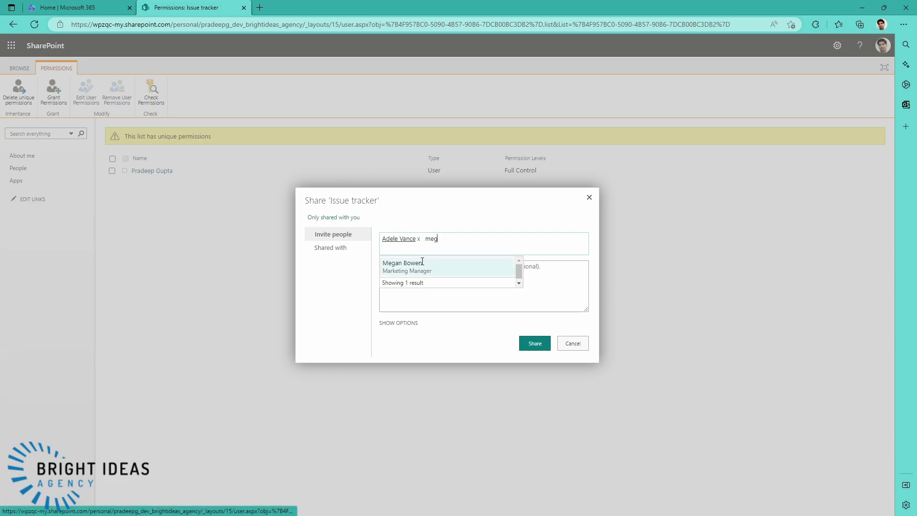
{"action": "left_click", "coordinate": [442, 263]}
Share the list at Contribute permission with the email invitation turned off
{"action": "left_click", "coordinate": [385, 323]}
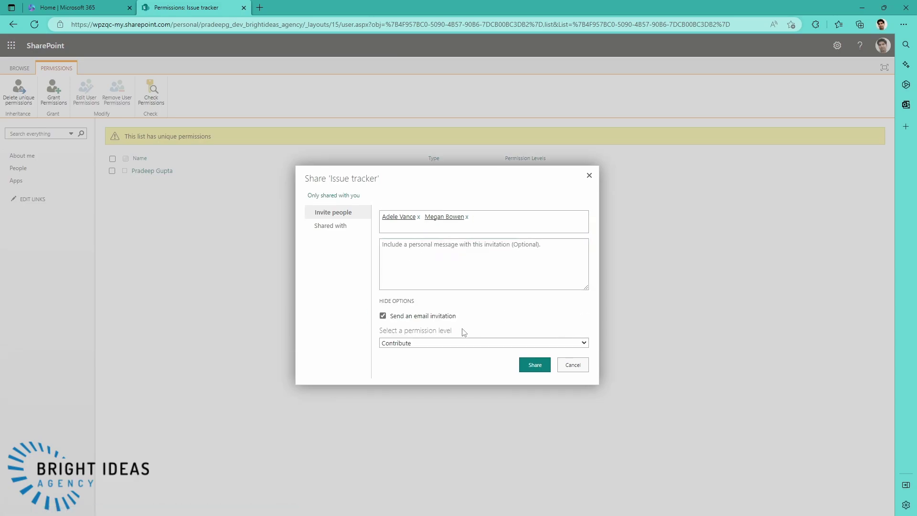
{"action": "left_click", "coordinate": [430, 343]}
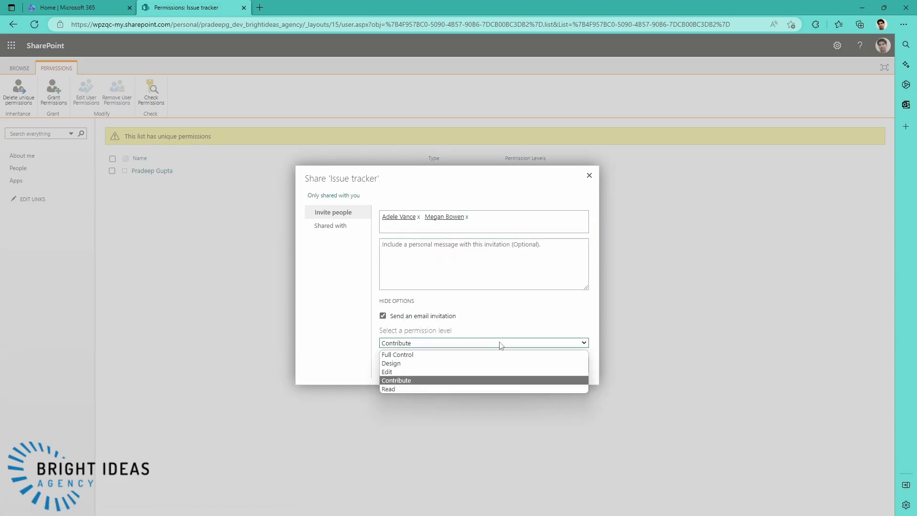
{"action": "left_click", "coordinate": [520, 326]}
{"action": "left_click", "coordinate": [383, 316]}
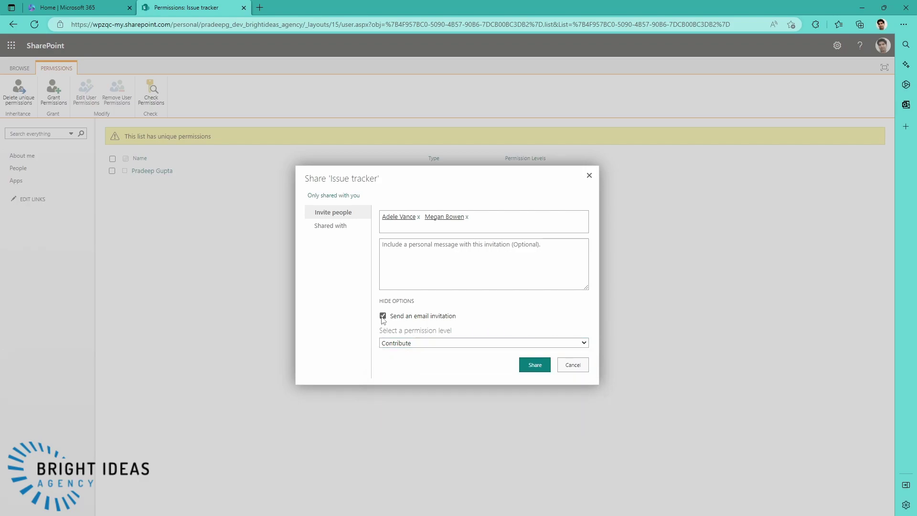
{"action": "left_click", "coordinate": [535, 365]}
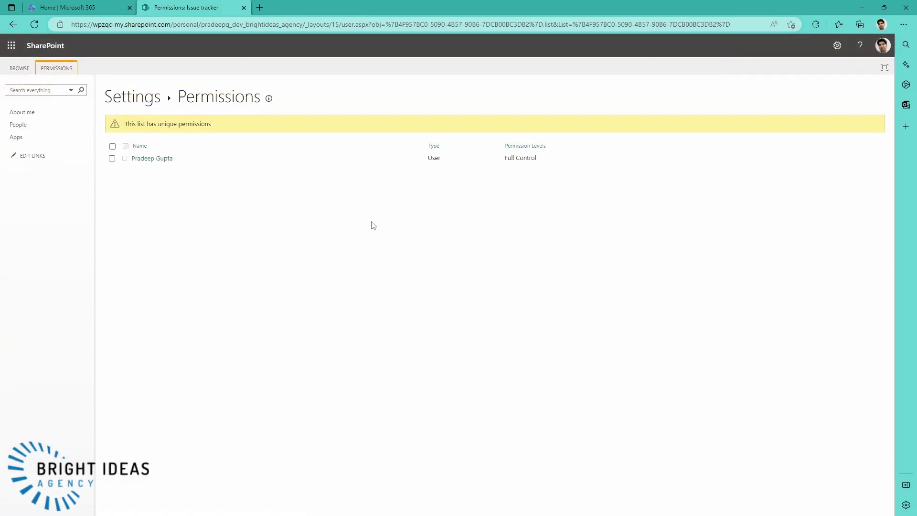
Add a first issue titled Item 1 to the tracker
{"action": "left_click", "coordinate": [145, 97]}
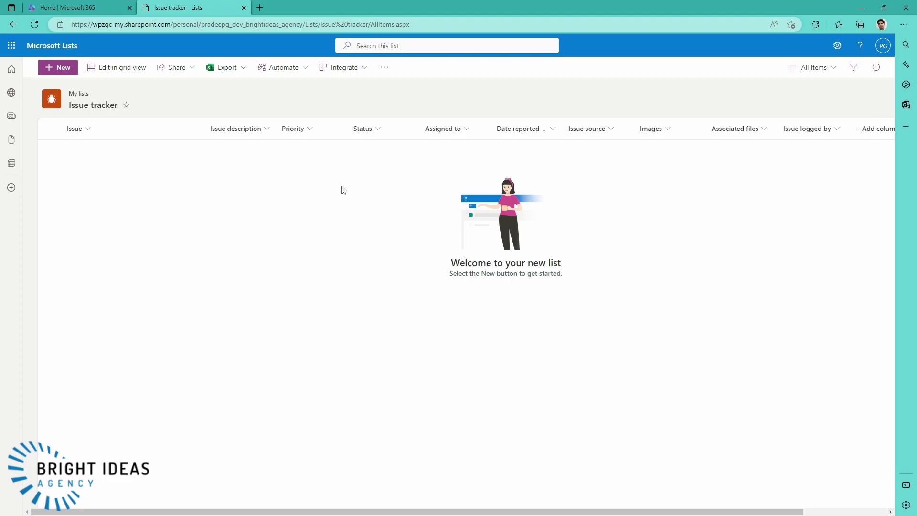
{"action": "left_click", "coordinate": [62, 67]}
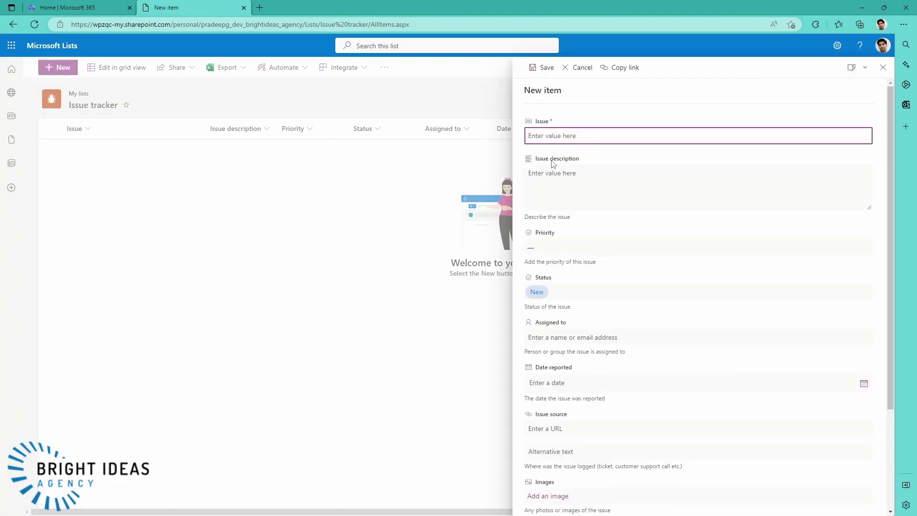
{"action": "type", "text": "Item 1"}
{"action": "scroll", "coordinate": [547, 335], "scroll_direction": "down", "scroll_amount": 3}
{"action": "left_click", "coordinate": [538, 496]}
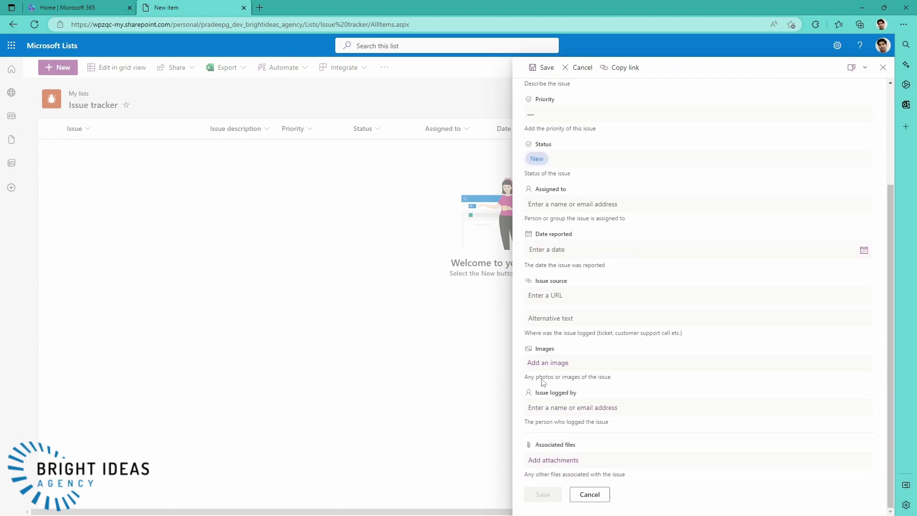
Save a second issue as Item 2
{"action": "left_click", "coordinate": [63, 77]}
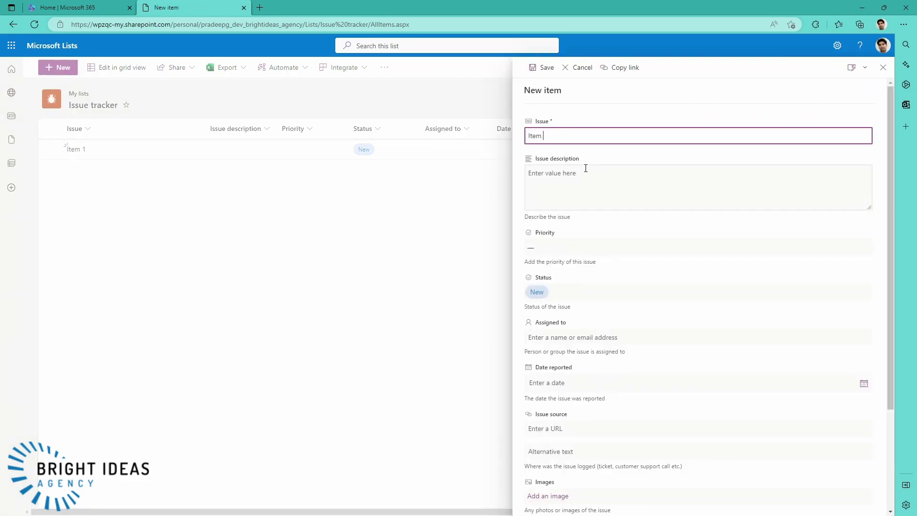
{"action": "scroll", "coordinate": [595, 229], "scroll_direction": "down", "scroll_amount": 5}
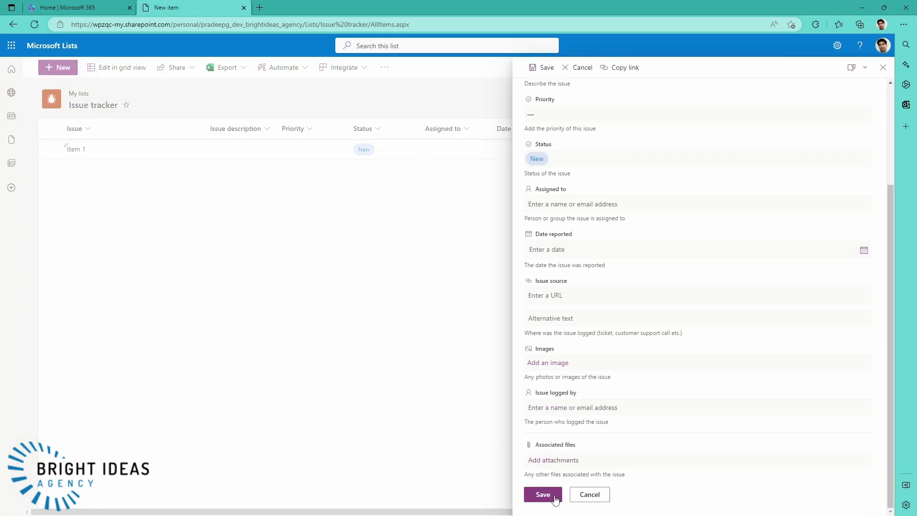
{"action": "left_click", "coordinate": [538, 497]}
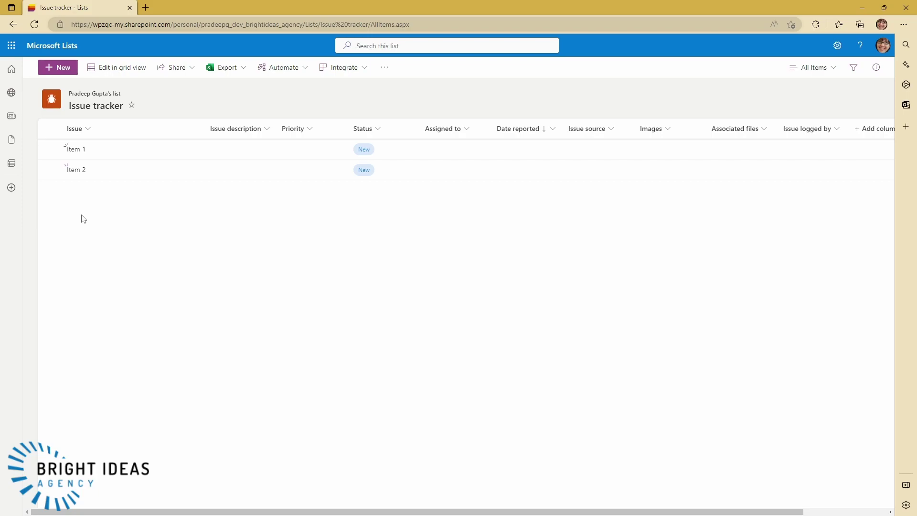
As another team member, add and save an issue titled Item 3
{"action": "left_click", "coordinate": [60, 67]}
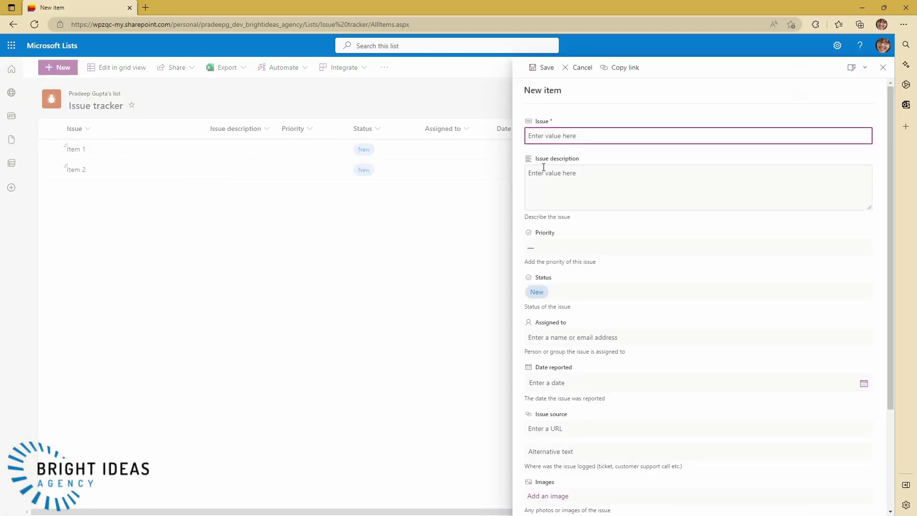
{"action": "type", "text": "Item 3 - Megan's"}
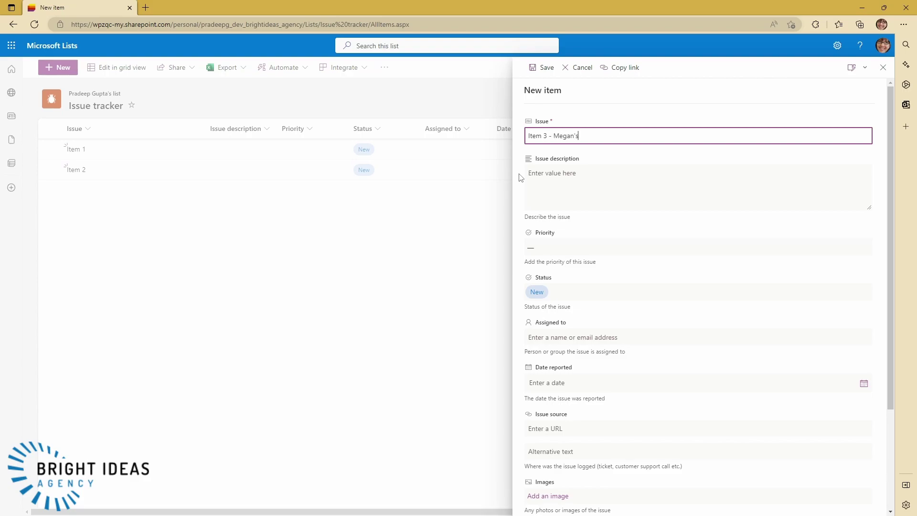
{"action": "left_click", "coordinate": [542, 67]}
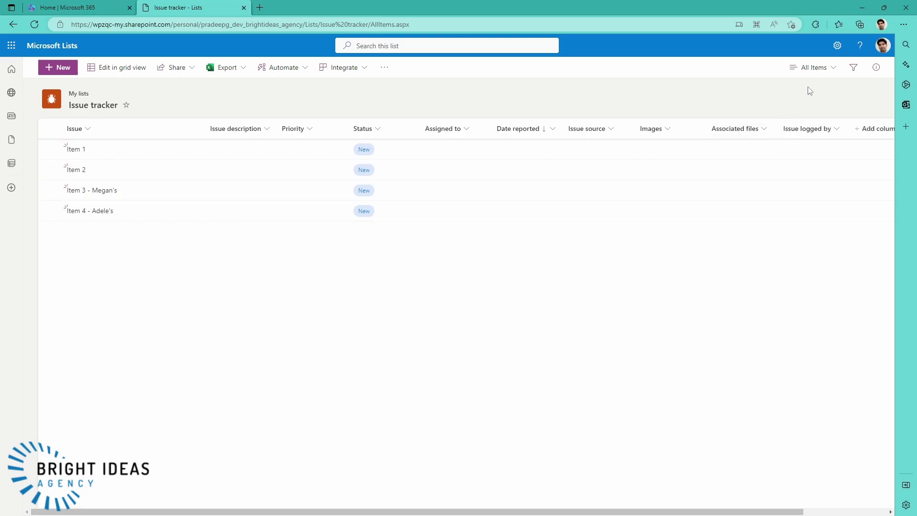
In Advanced settings, set item-level access to 'Read items created by the user' and 'Create items and edit items created by the user'
{"action": "left_click", "coordinate": [838, 46]}
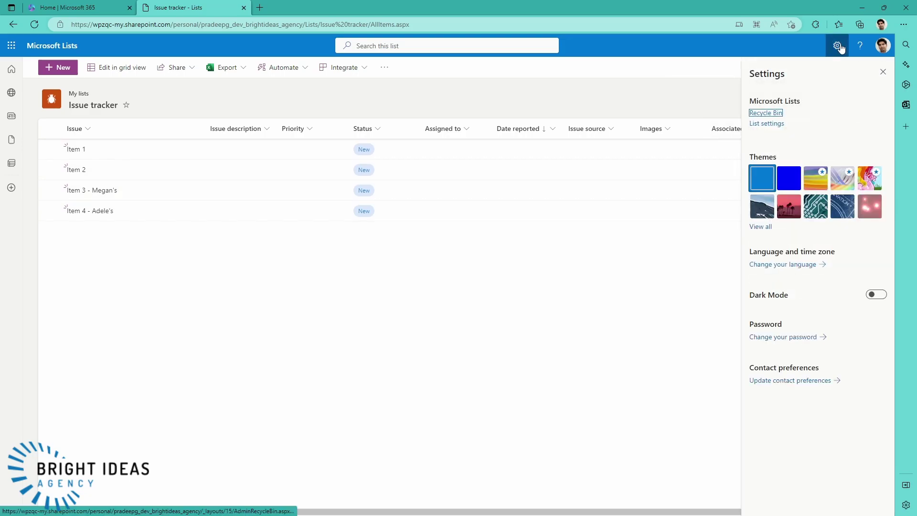
{"action": "left_click", "coordinate": [763, 124]}
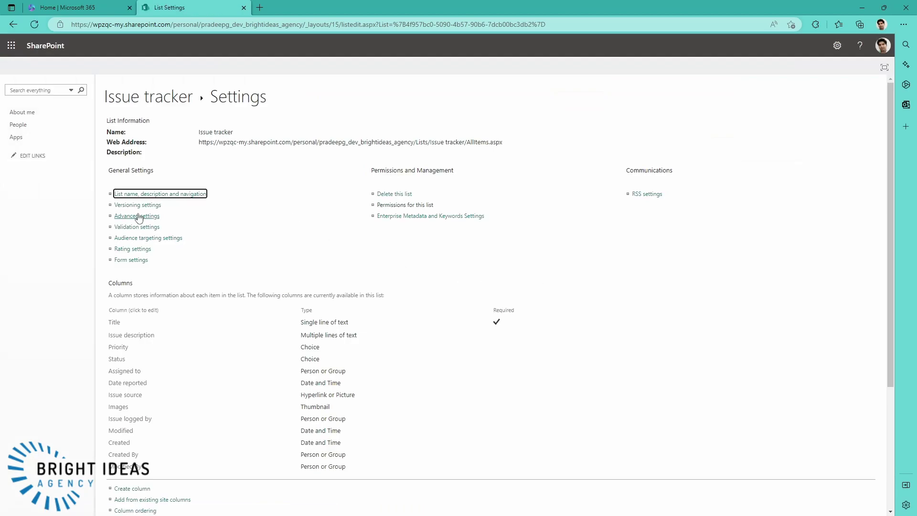
{"action": "left_click", "coordinate": [138, 217]}
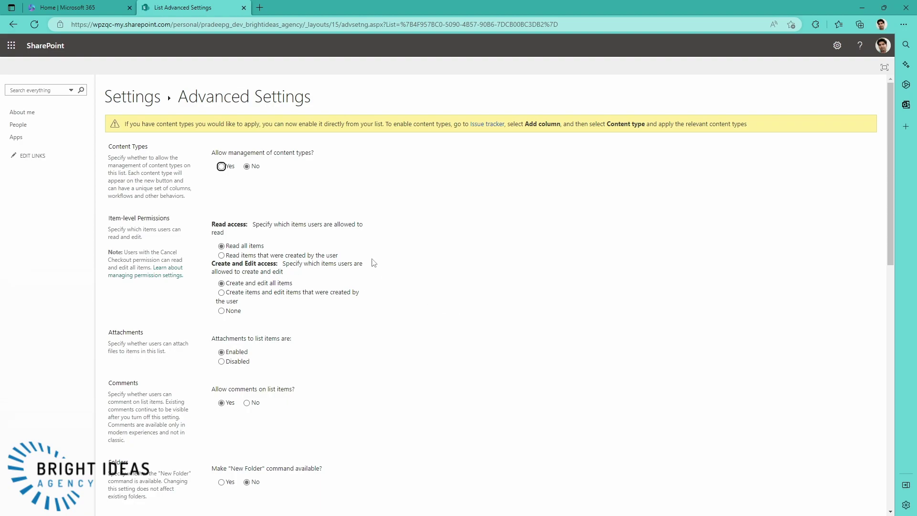
{"action": "left_click", "coordinate": [221, 256]}
{"action": "left_click", "coordinate": [221, 292]}
{"action": "scroll", "coordinate": [430, 368], "scroll_direction": "down", "scroll_amount": 12}
{"action": "left_click", "coordinate": [329, 470]}
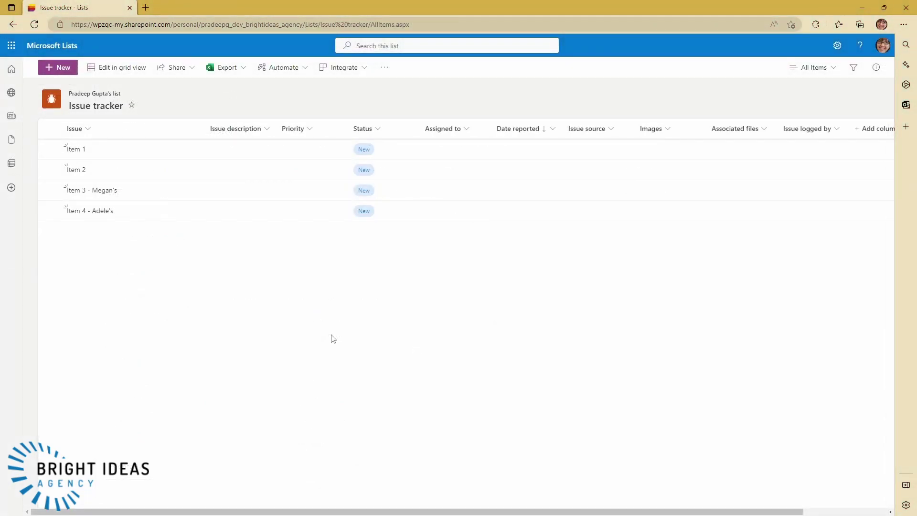
Reload the list and add a new issue titled Item 5
{"action": "left_click", "coordinate": [33, 25]}
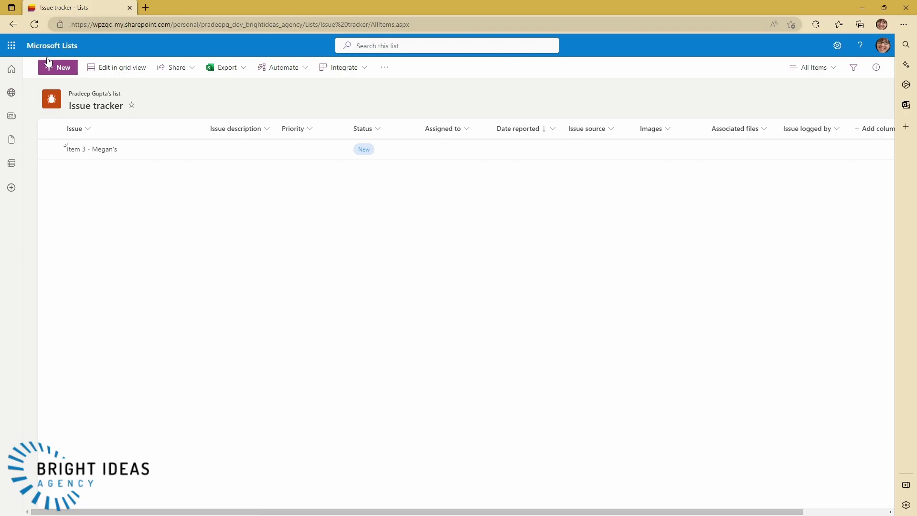
{"action": "left_click", "coordinate": [65, 74]}
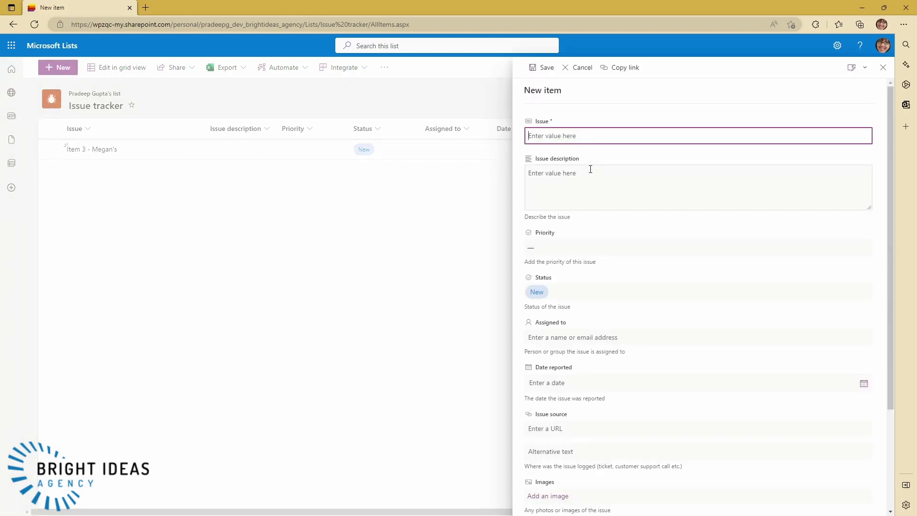
{"action": "type", "text": "Item 5 - Megan's"}
{"action": "left_click", "coordinate": [533, 67]}
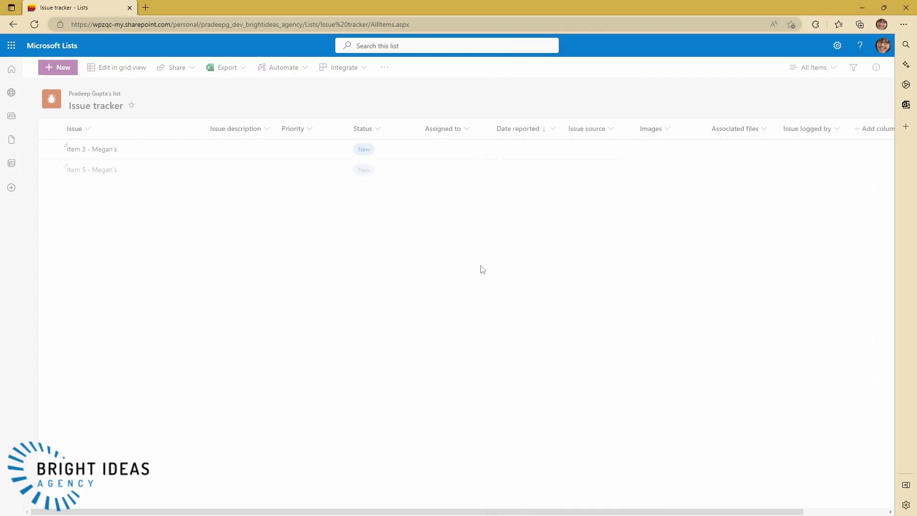
Append '-Edit' to Item 3's Issue title and save it
{"action": "left_click", "coordinate": [100, 150]}
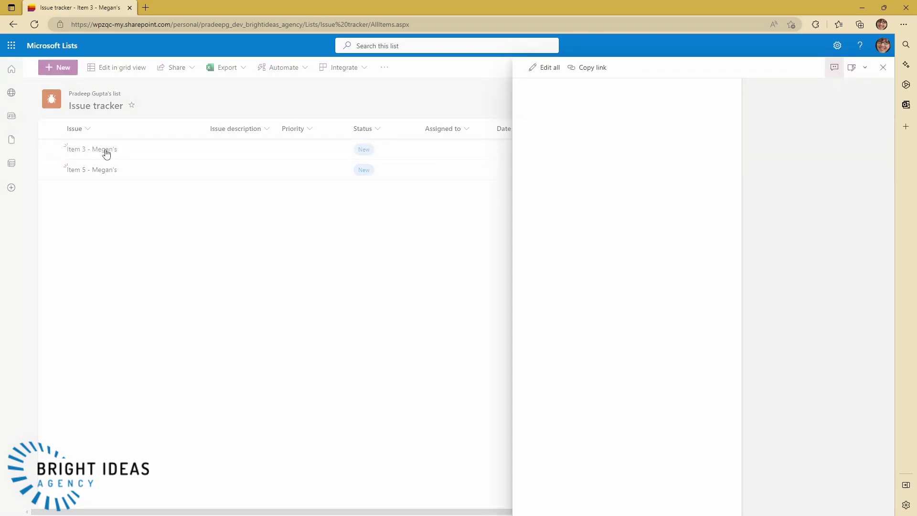
{"action": "left_click", "coordinate": [542, 67]}
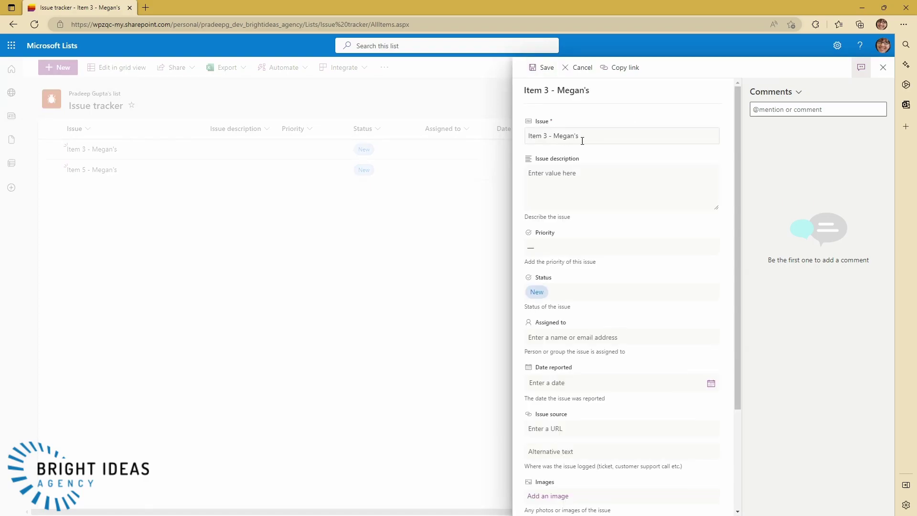
{"action": "left_click", "coordinate": [582, 141]}
{"action": "left_click", "coordinate": [602, 136]}
{"action": "type", "text": "-"}
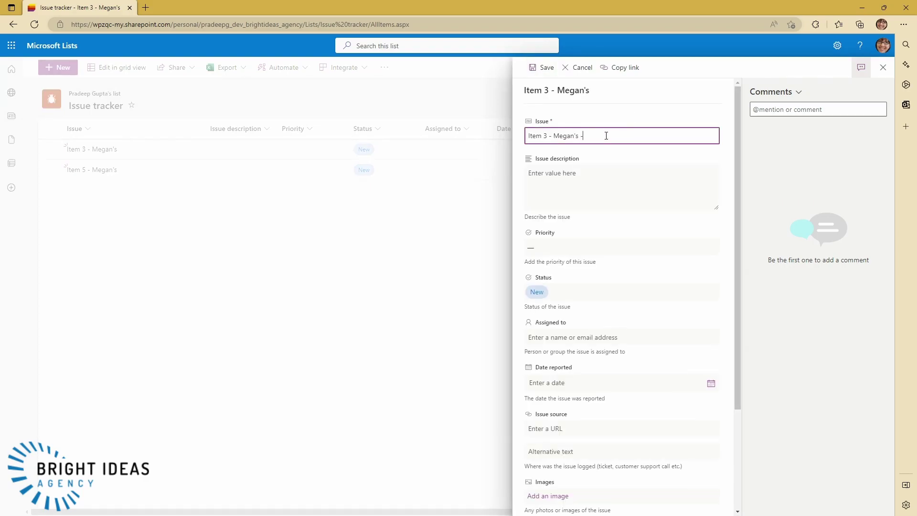
{"action": "type", "text": "Edit"}
{"action": "left_click", "coordinate": [533, 70]}
{"action": "left_click", "coordinate": [413, 256]}
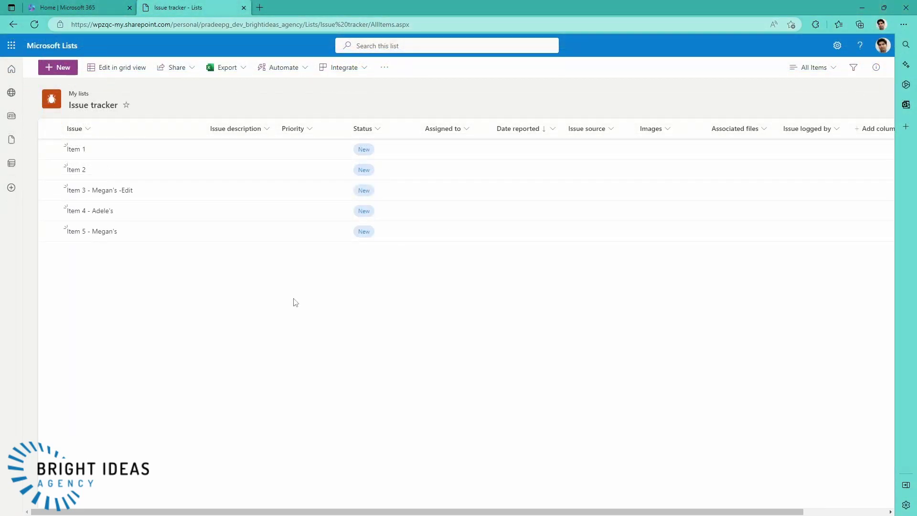
Switch the second member's list permission from Contribute to Design
{"action": "left_click", "coordinate": [838, 47]}
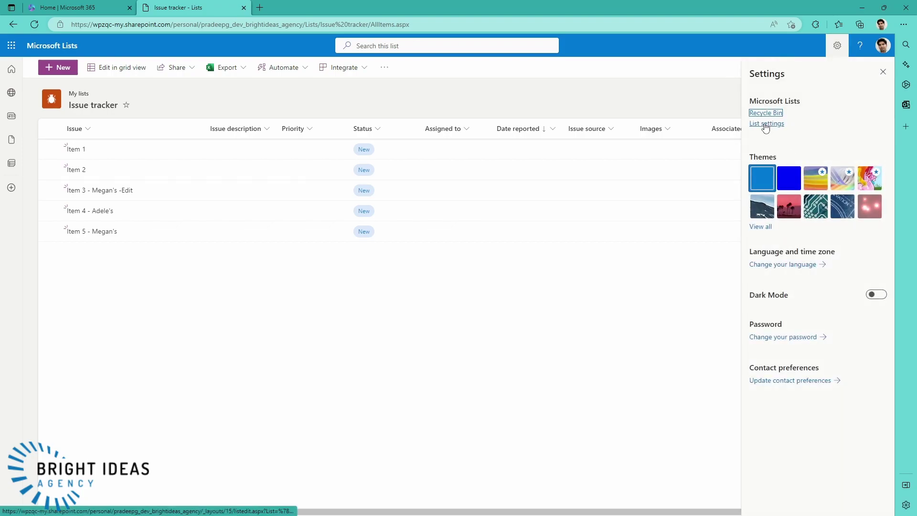
{"action": "left_click", "coordinate": [771, 123]}
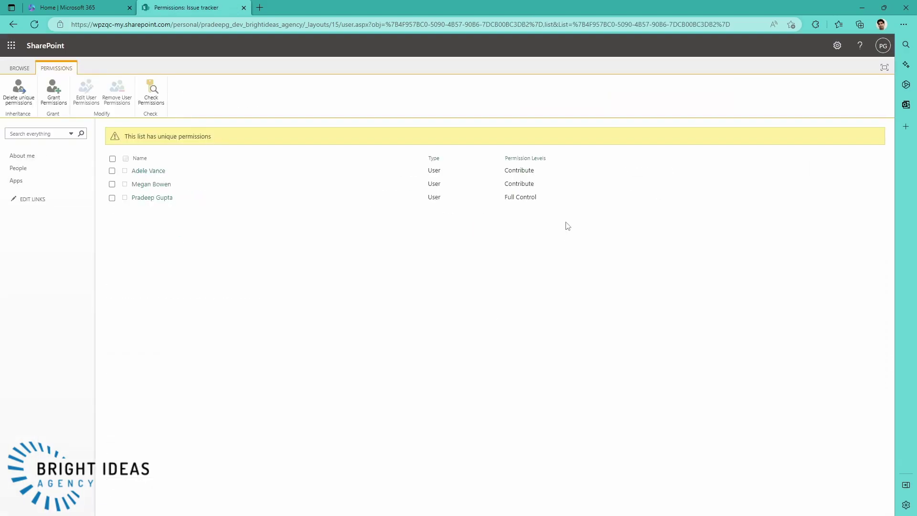
{"action": "left_click", "coordinate": [112, 184]}
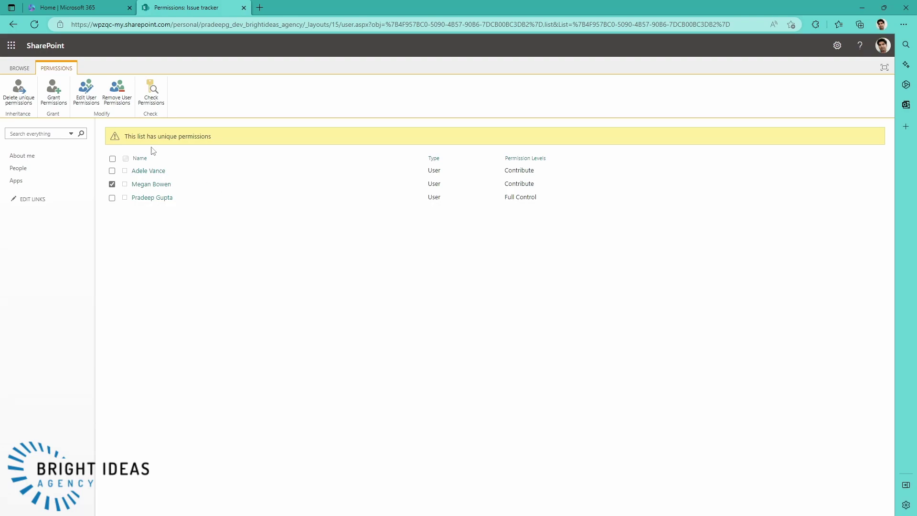
{"action": "left_click", "coordinate": [84, 92]}
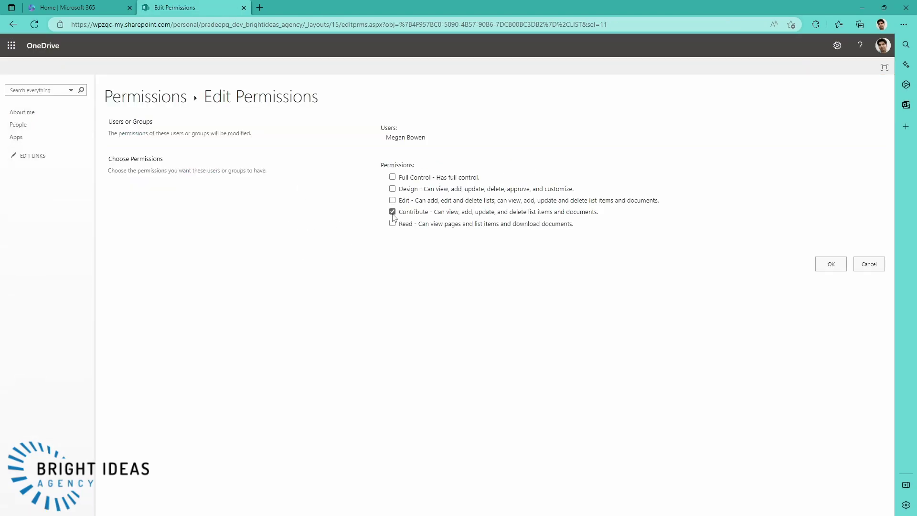
{"action": "left_click", "coordinate": [391, 211]}
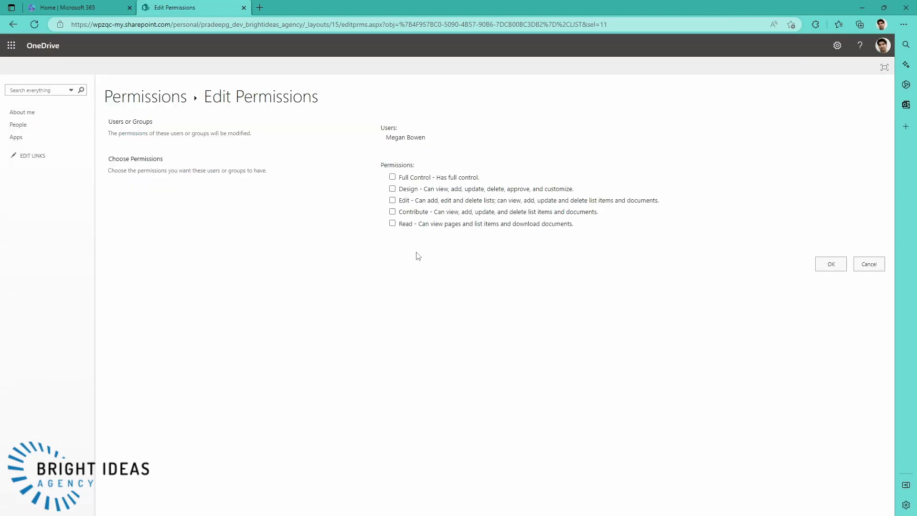
{"action": "left_click", "coordinate": [392, 189]}
{"action": "left_click", "coordinate": [826, 266]}
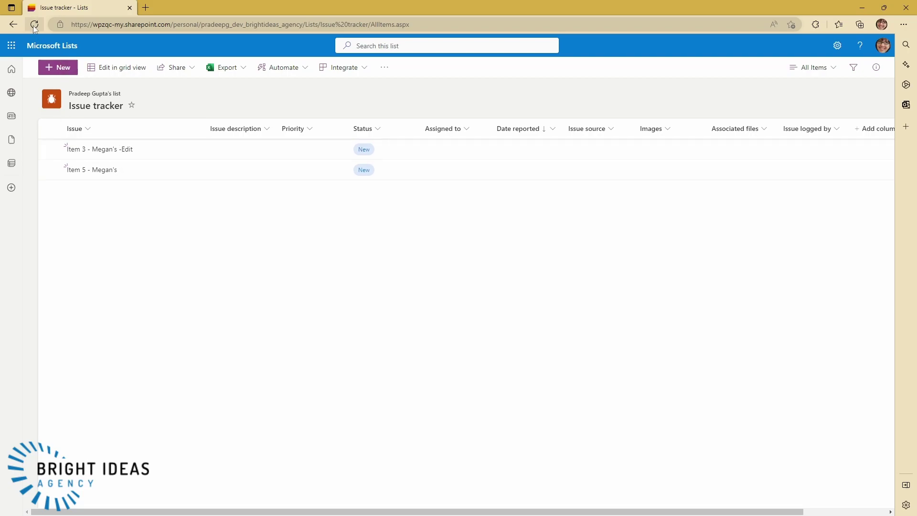
Refresh the Issue tracker page to reveal Item 1 through Item 5
{"action": "left_click", "coordinate": [88, 104]}
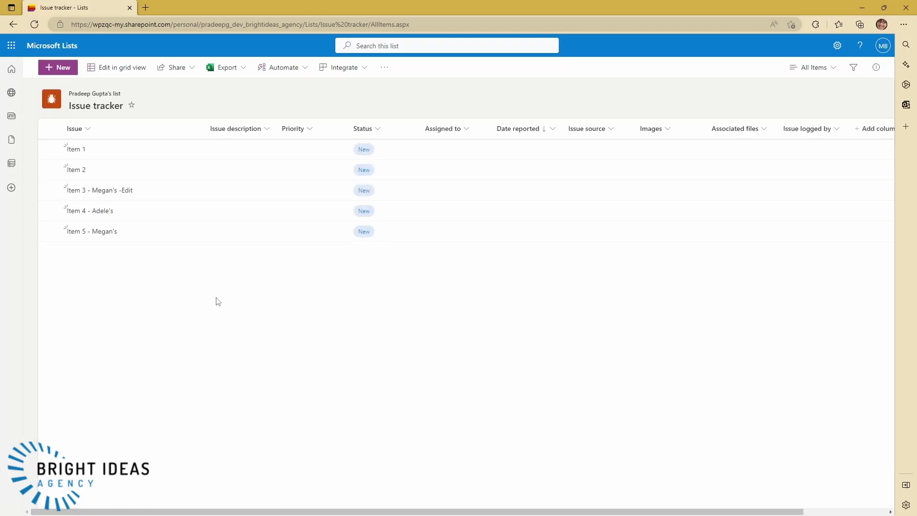